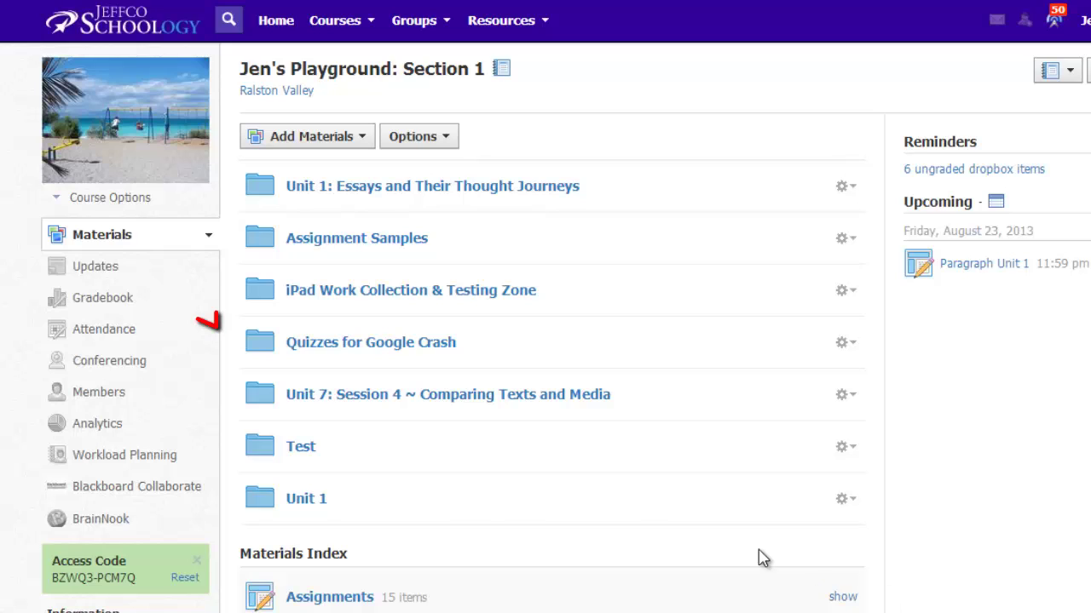
Open the course's Grade Setup page from the Gradebook menu.
left_click(103, 297)
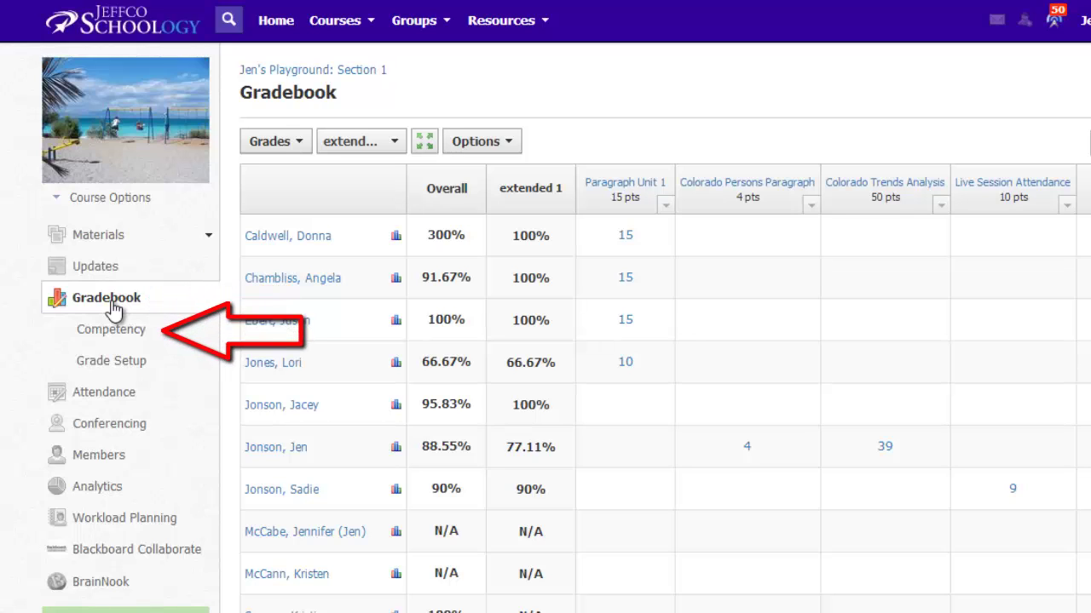
left_click(120, 371)
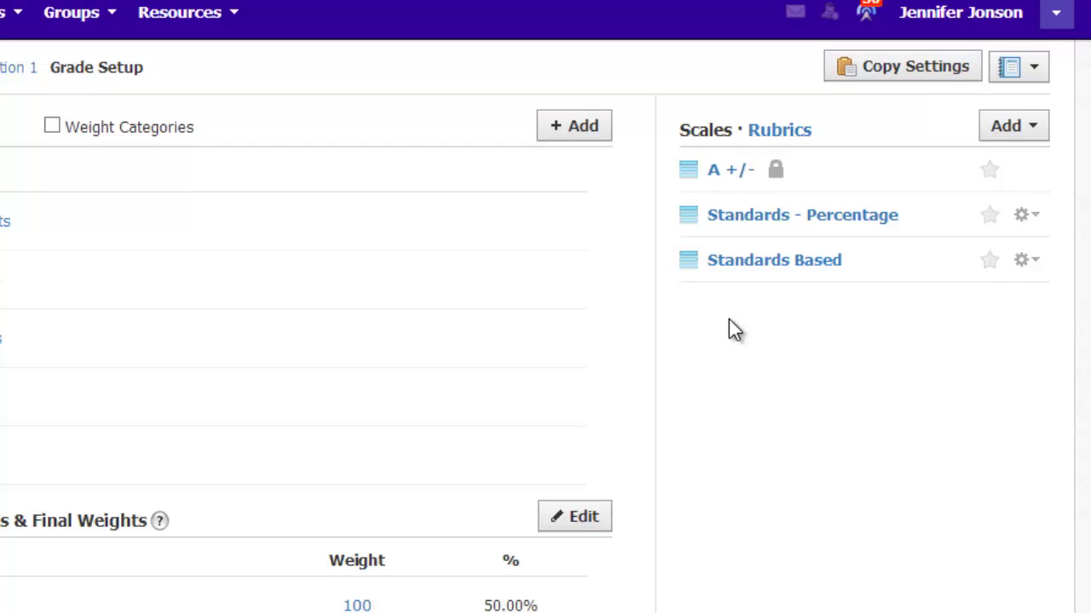
Create a new grading scale named Pass/Fail with letter grade P covering 75–100%.
left_click(1012, 131)
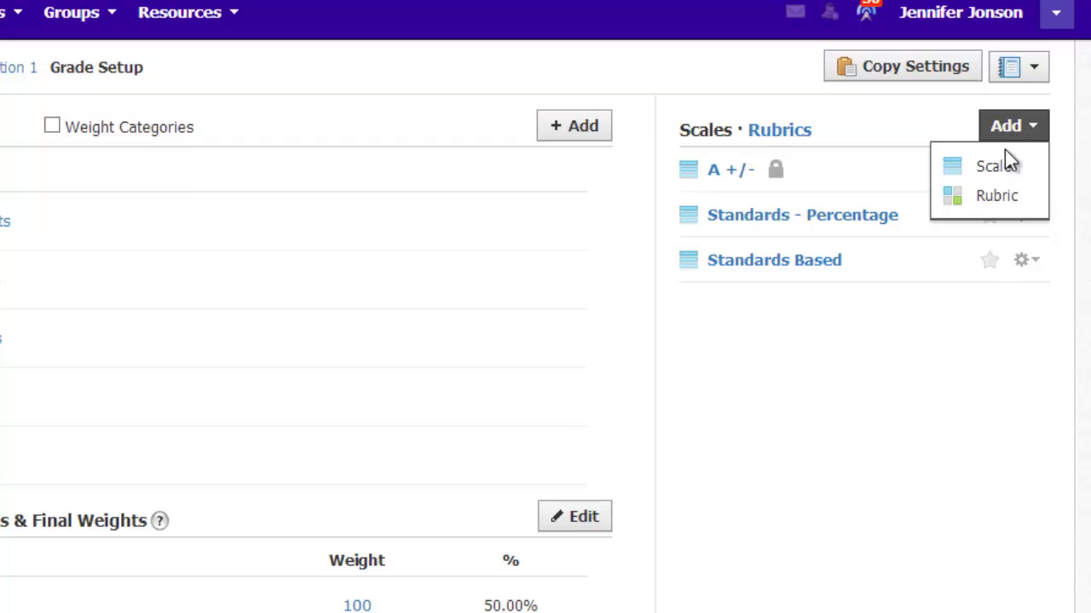
left_click(1004, 167)
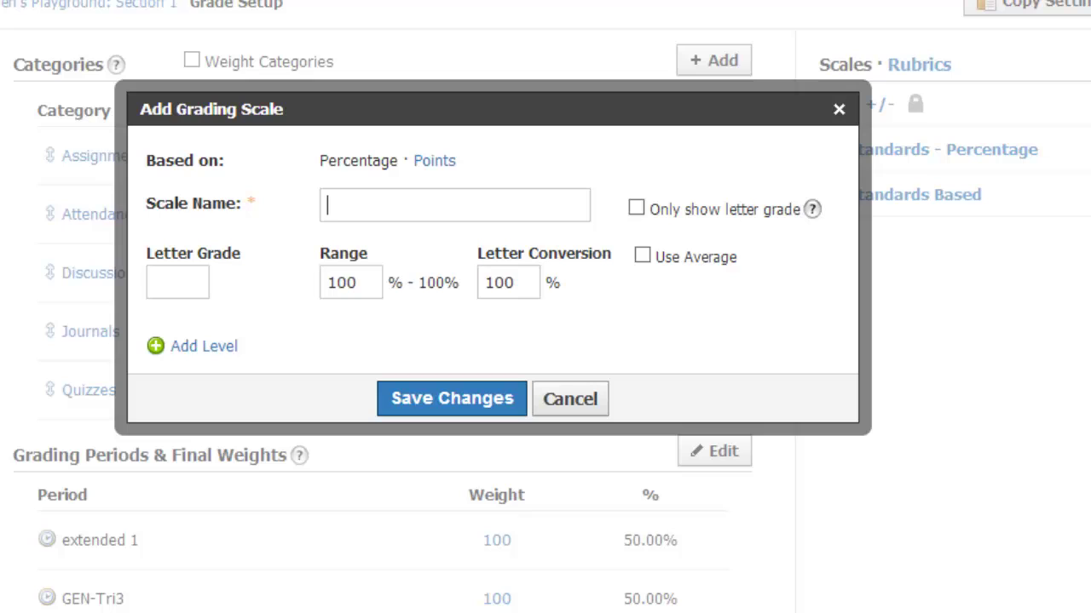
type("Pass/Fail")
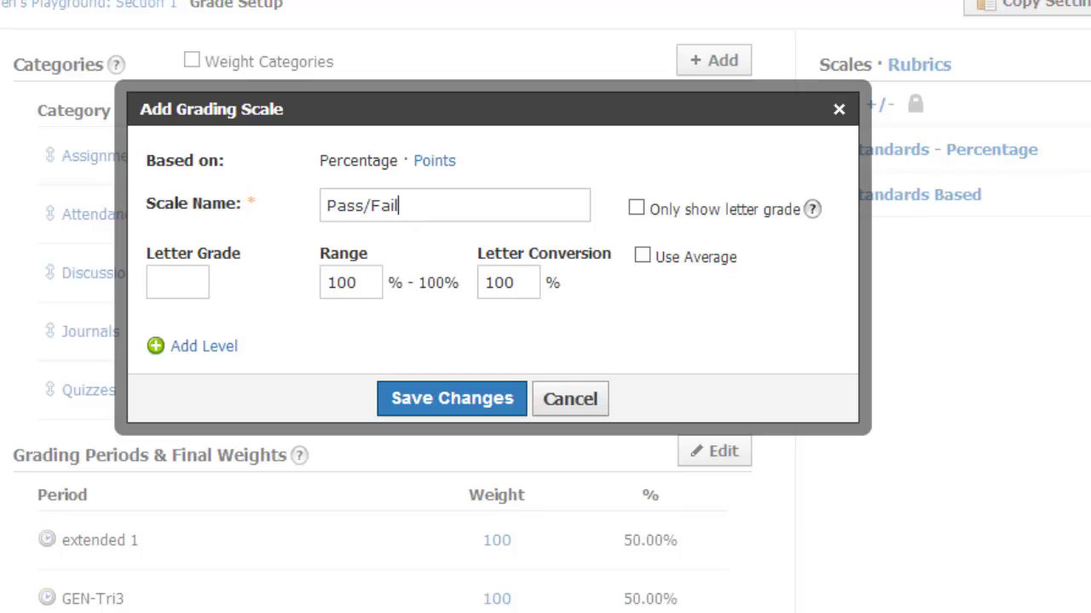
left_click(190, 289)
type("P")
left_click(355, 283)
double_click(331, 294)
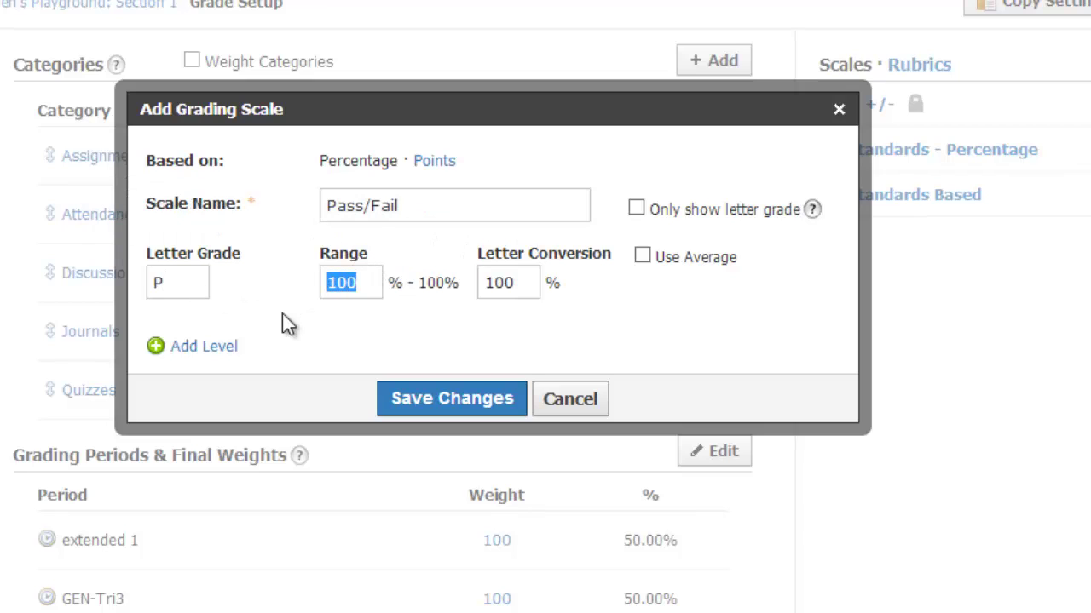
type("75")
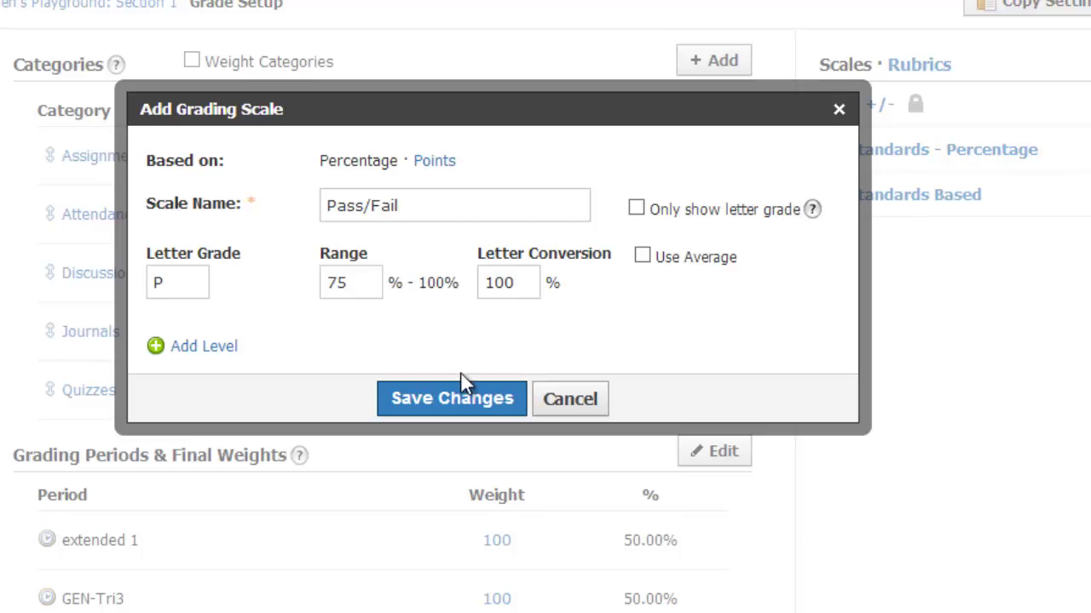
Add an F level covering 0–75% with 0 conversion, then save the Pass/Fail scale.
left_click(205, 346)
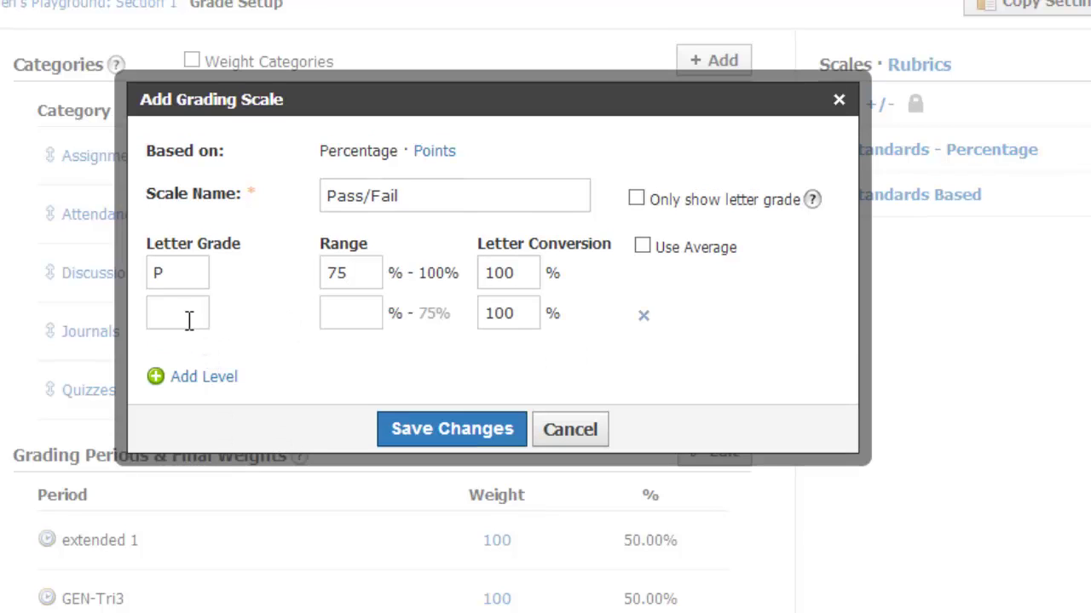
left_click(189, 318)
type("F")
left_click(362, 313)
type("0")
double_click(483, 322)
type("0")
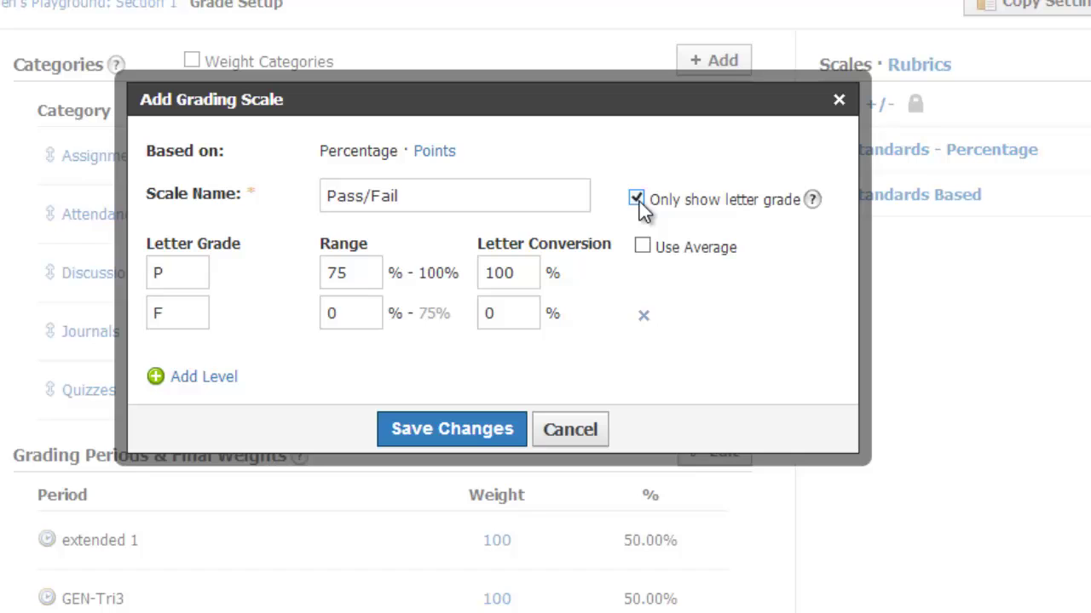
left_click(437, 428)
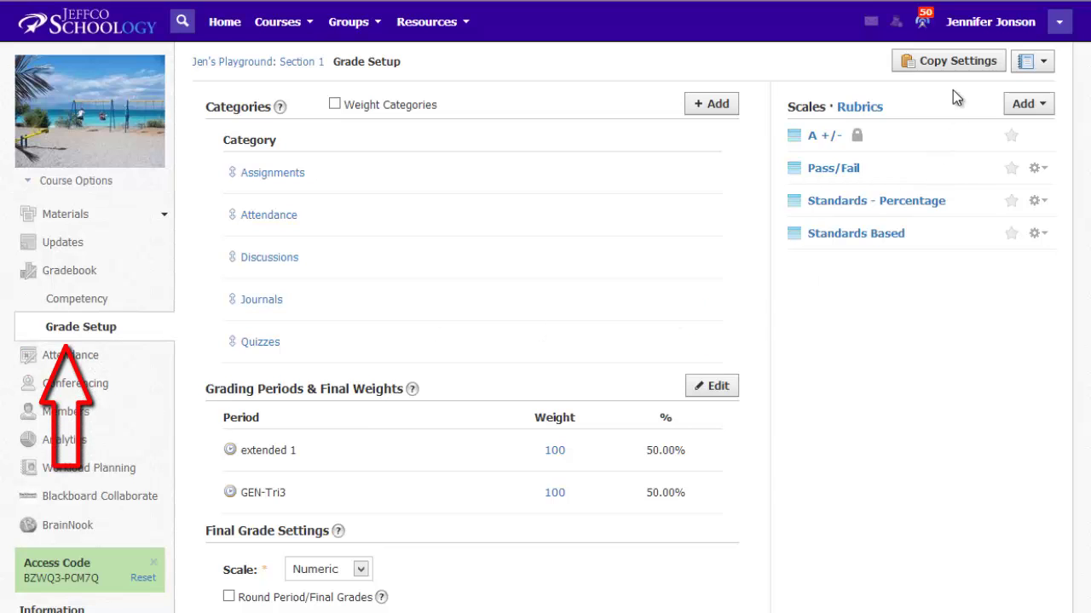
In Copy Settings, untick Categories, Rubrics and the BB Collaborate Training course, keeping Grading Scales.
left_click(958, 66)
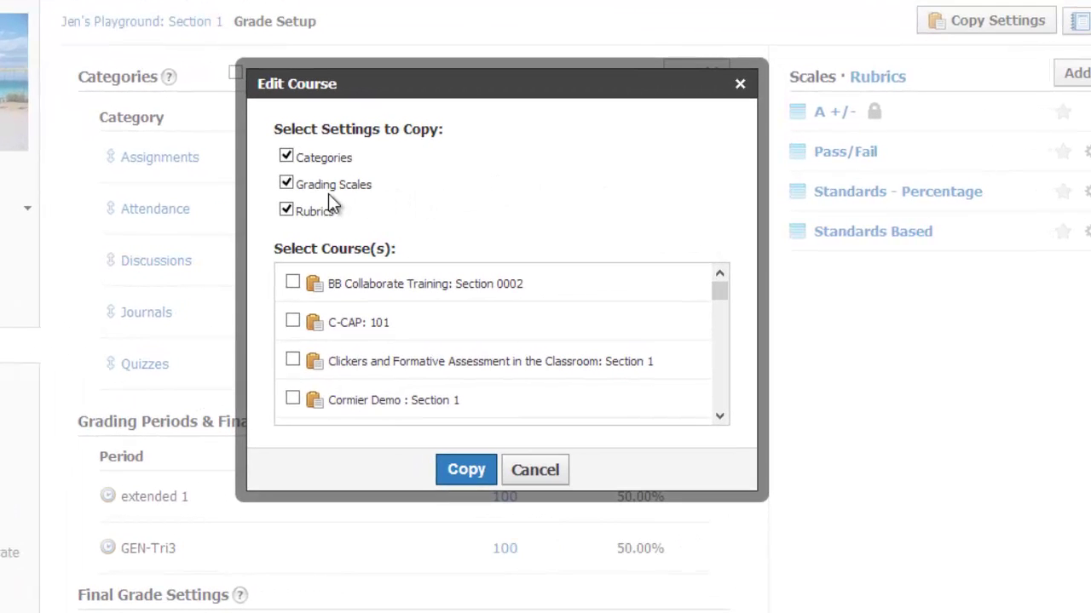
left_click(287, 159)
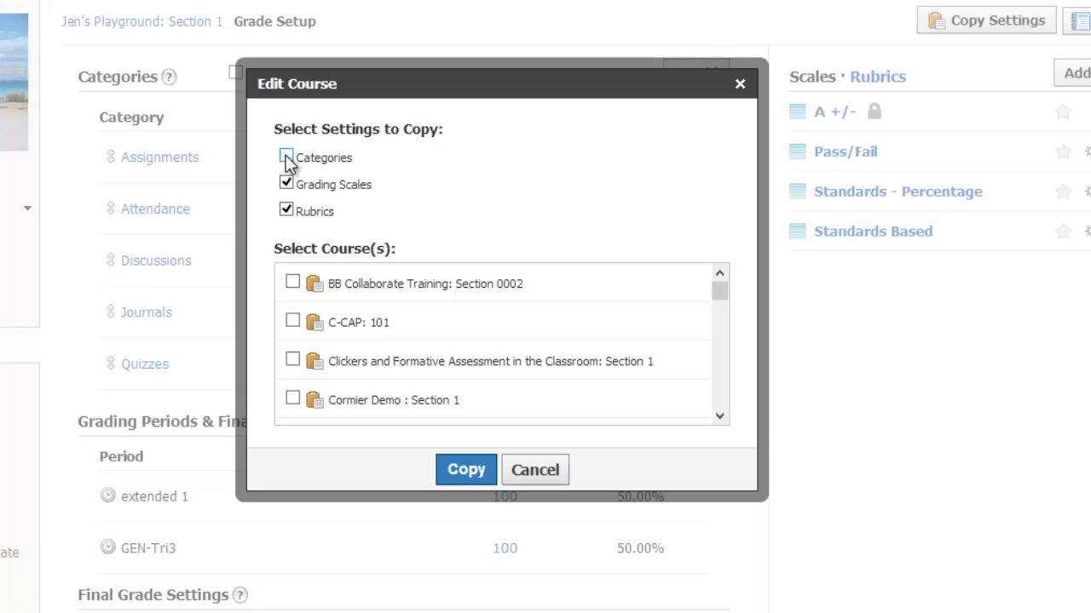
left_click(289, 214)
left_click(294, 283)
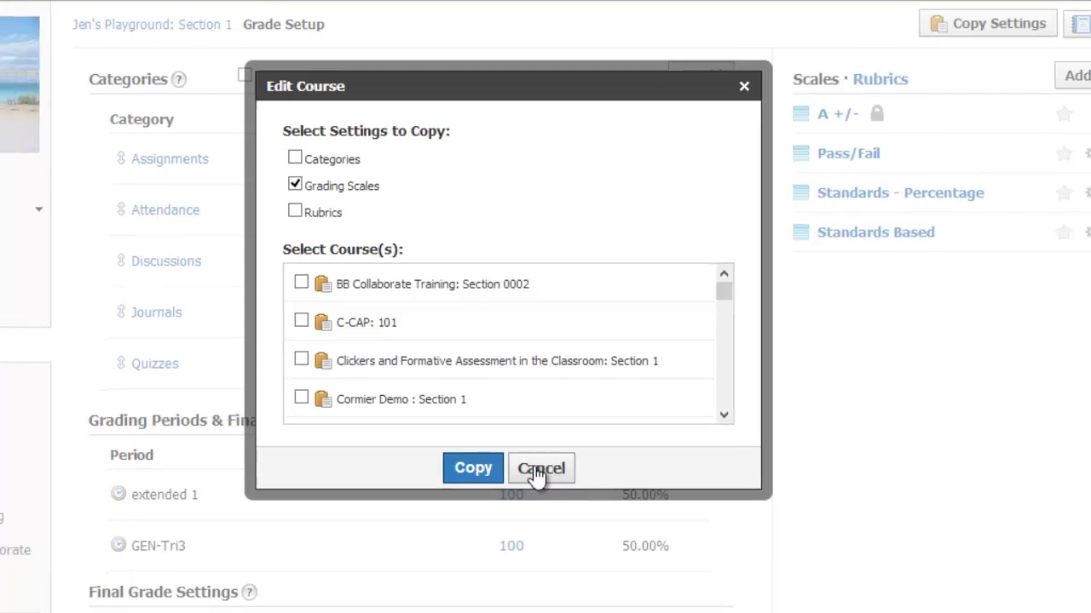
Cancel the copy dialog and open the iPad Work Collection & Testing Zone folder.
left_click(537, 471)
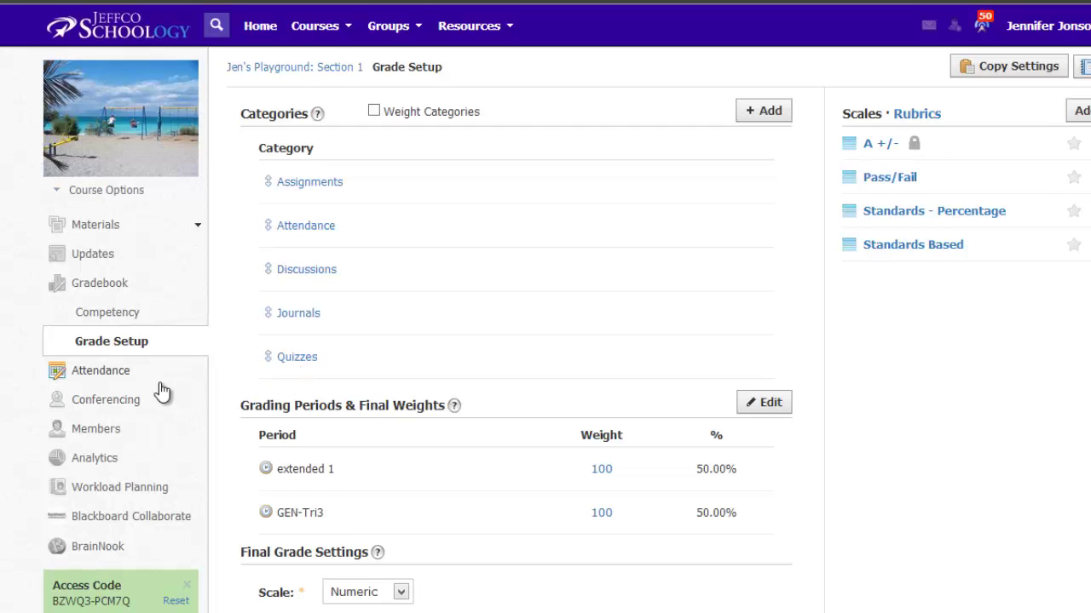
left_click(289, 69)
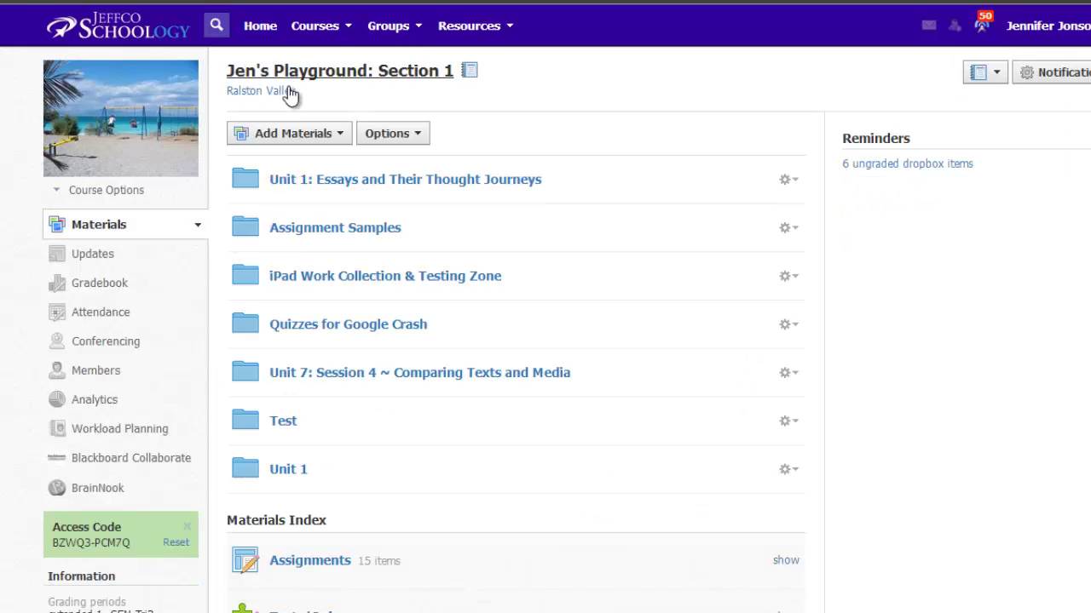
left_click(315, 280)
scroll(675, 430, "down", 5)
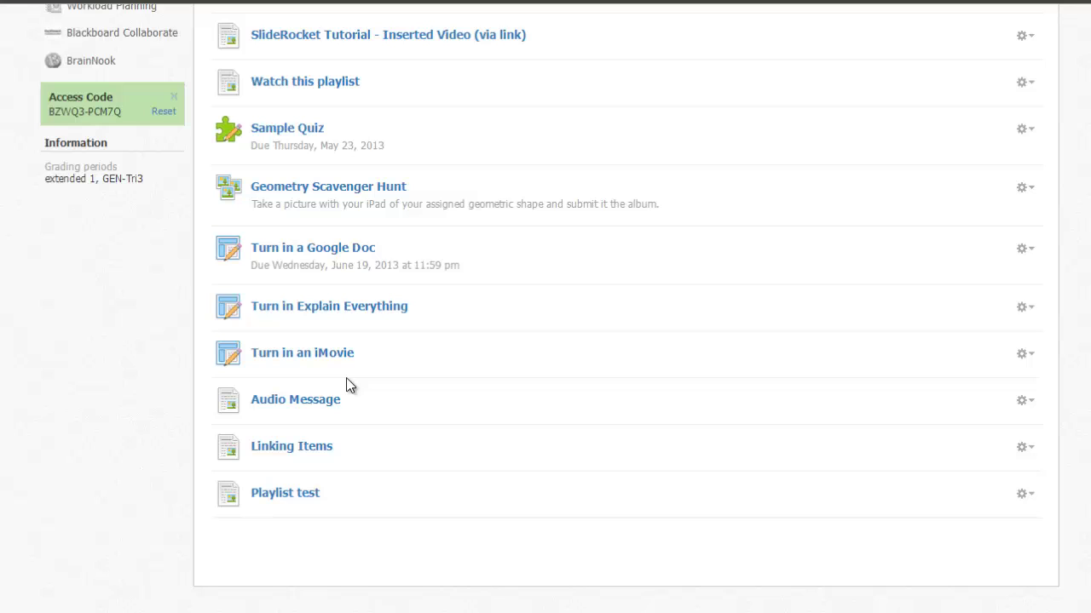
Edit the Turn in an iMovie assignment to use the Pass/Fail scale and save it.
left_click(1025, 354)
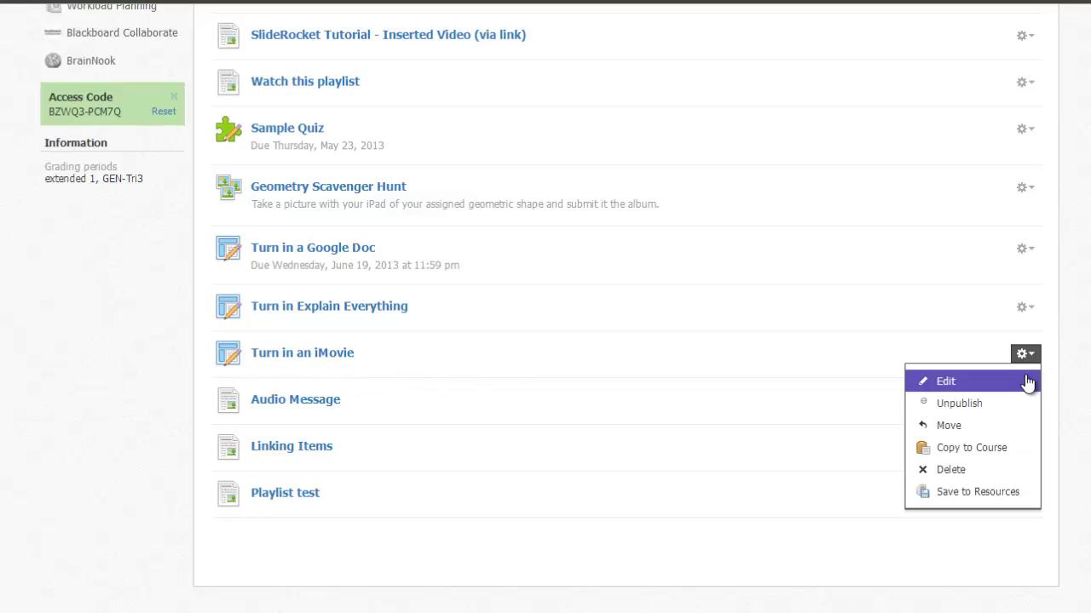
left_click(1022, 380)
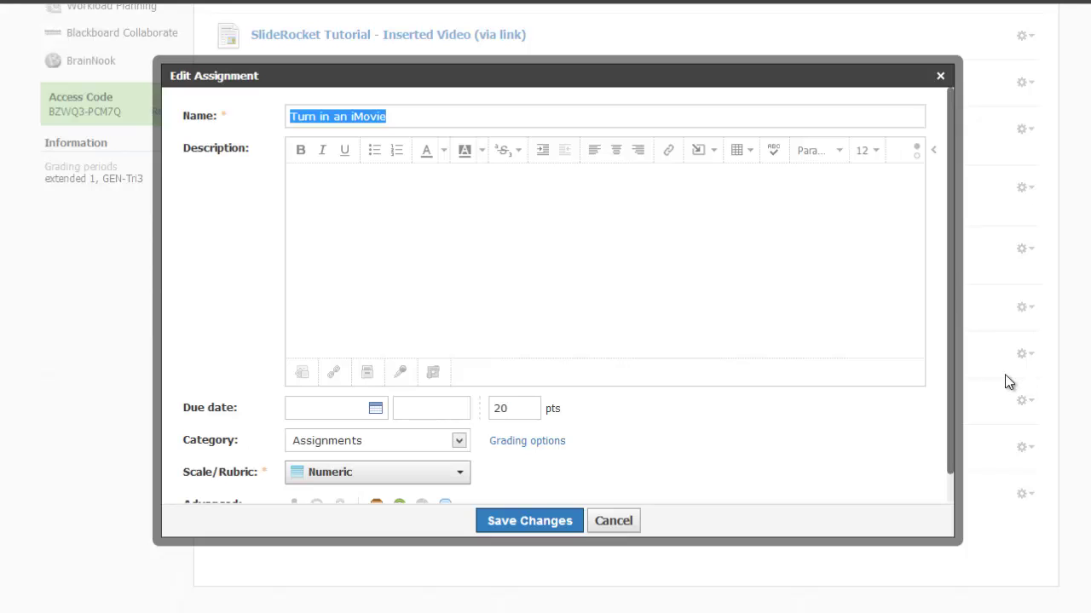
left_click(420, 249)
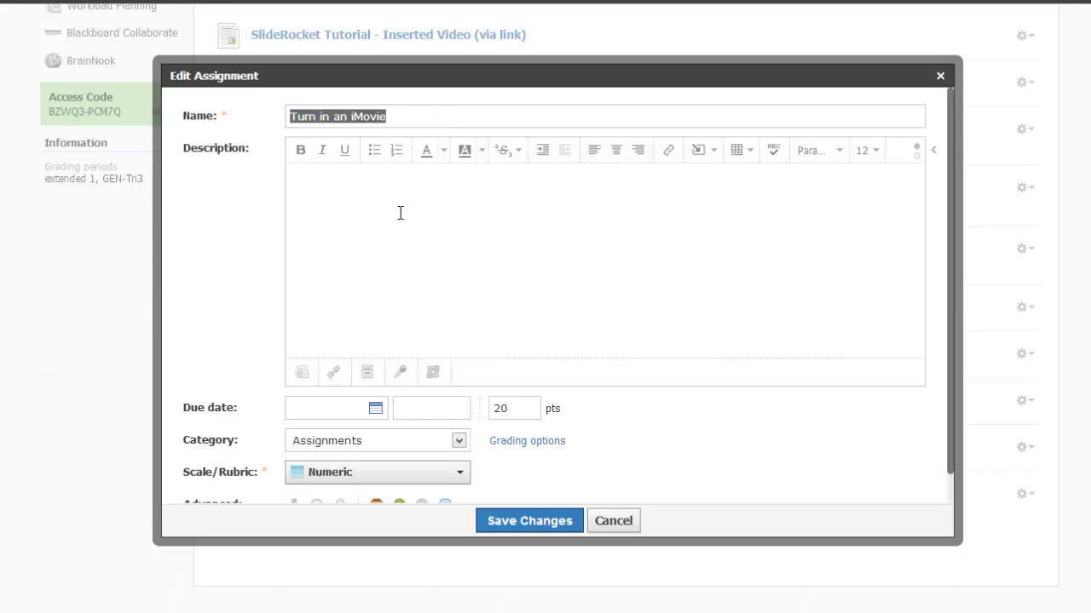
scroll(594, 346, "down", 1)
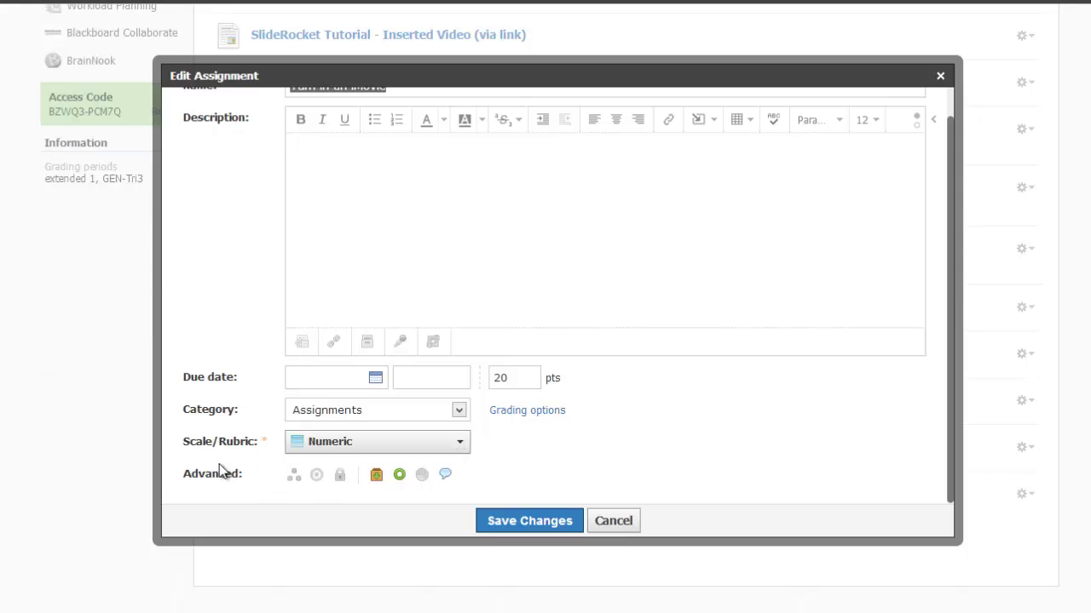
left_click(376, 448)
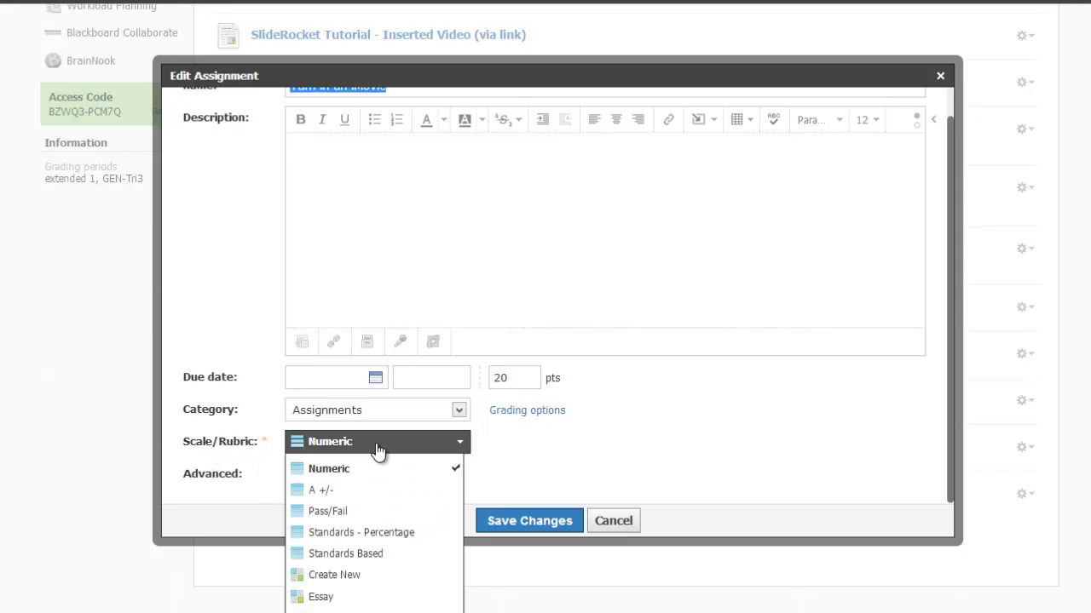
left_click(362, 514)
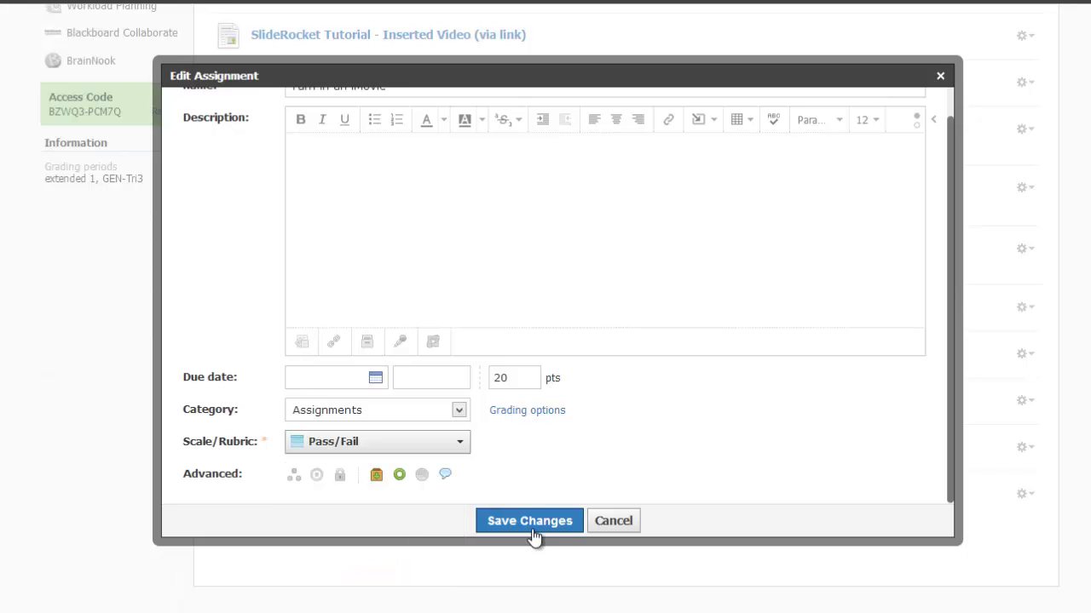
left_click(533, 521)
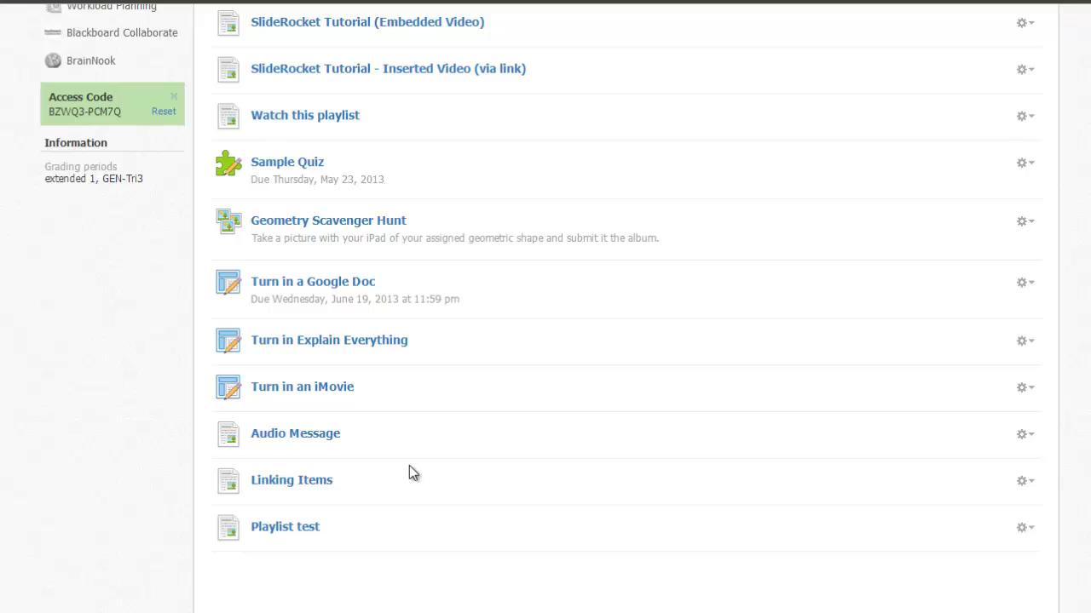
Grade the first student's Turn in an iMovie submission as P (100) and submit it.
left_click(335, 389)
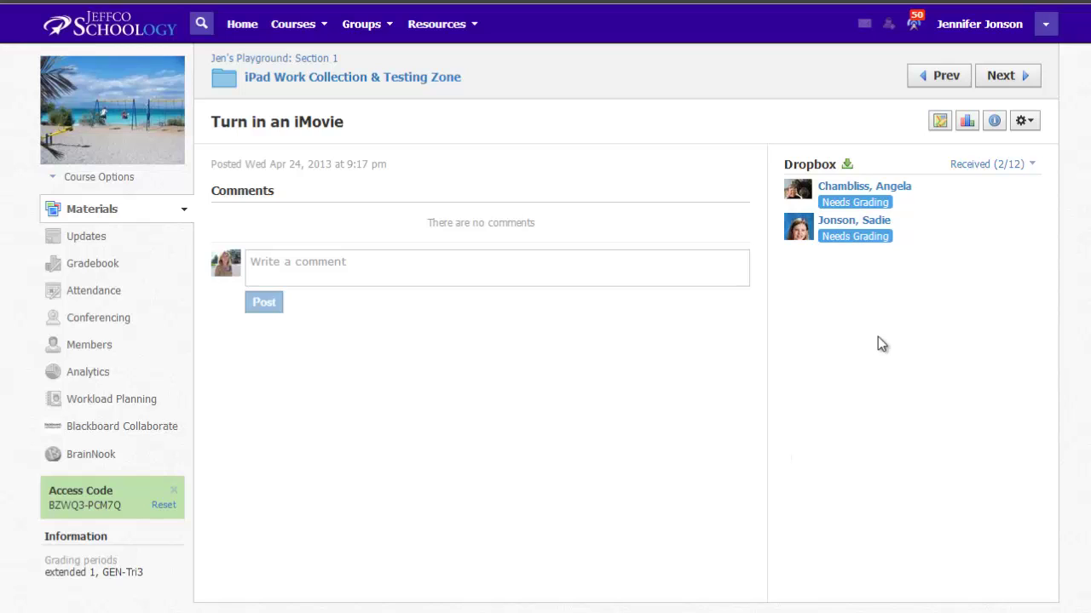
left_click(864, 186)
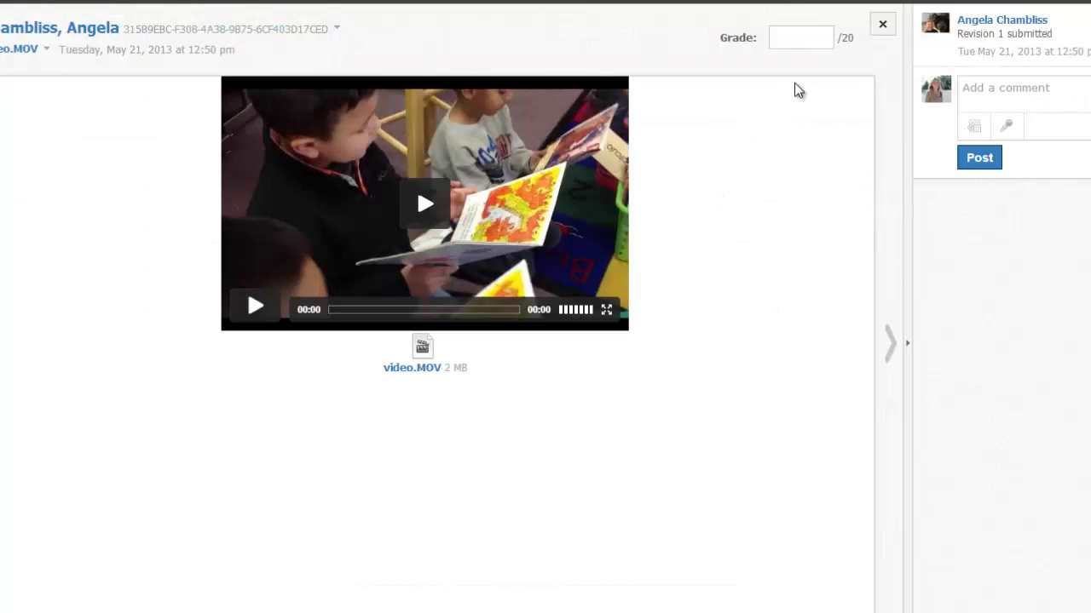
left_click(823, 36)
left_click(823, 36)
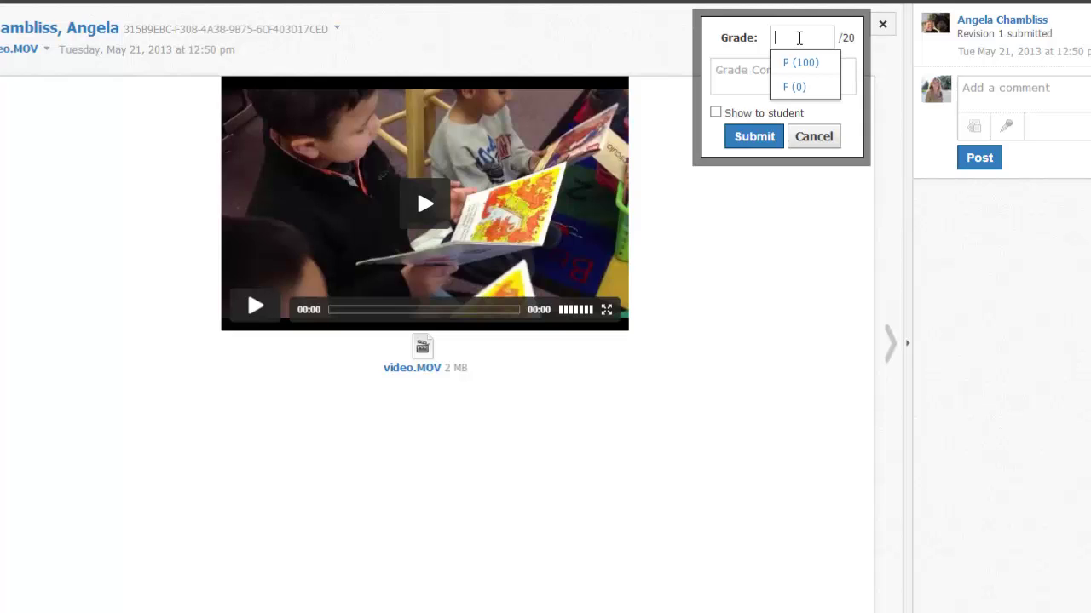
type("P")
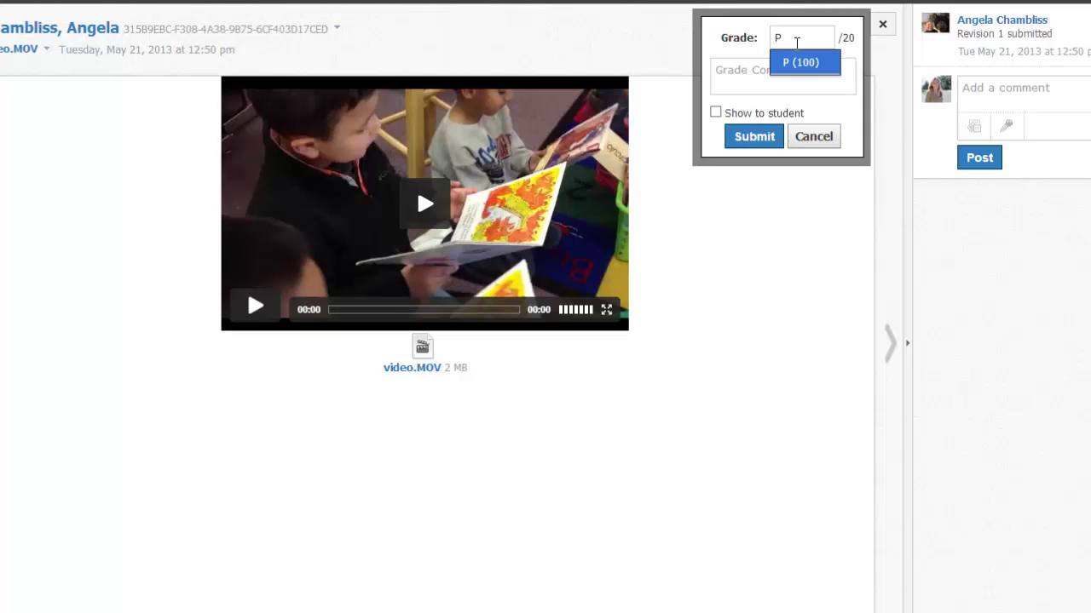
left_click(784, 63)
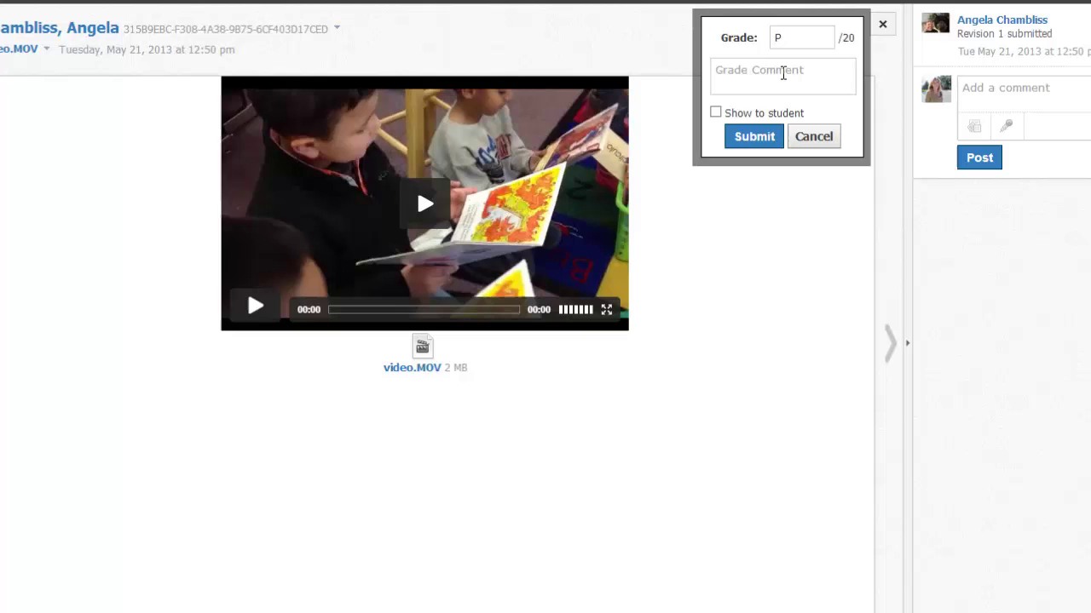
left_click(759, 142)
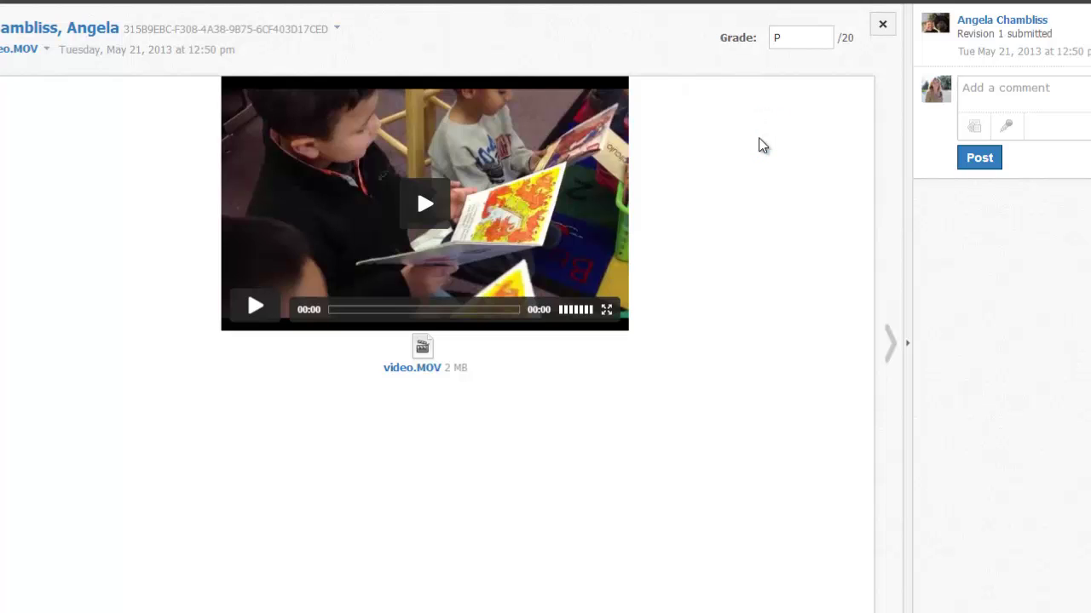
left_click(883, 26)
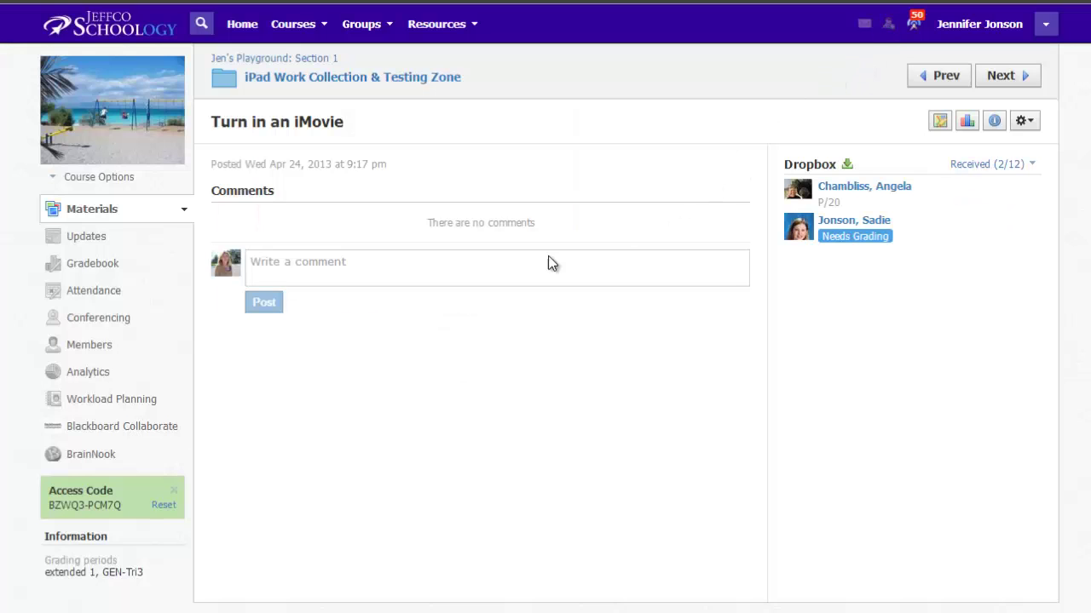
Preview the course as the graded student to check the P grade on Turn in an iMovie.
left_click(95, 179)
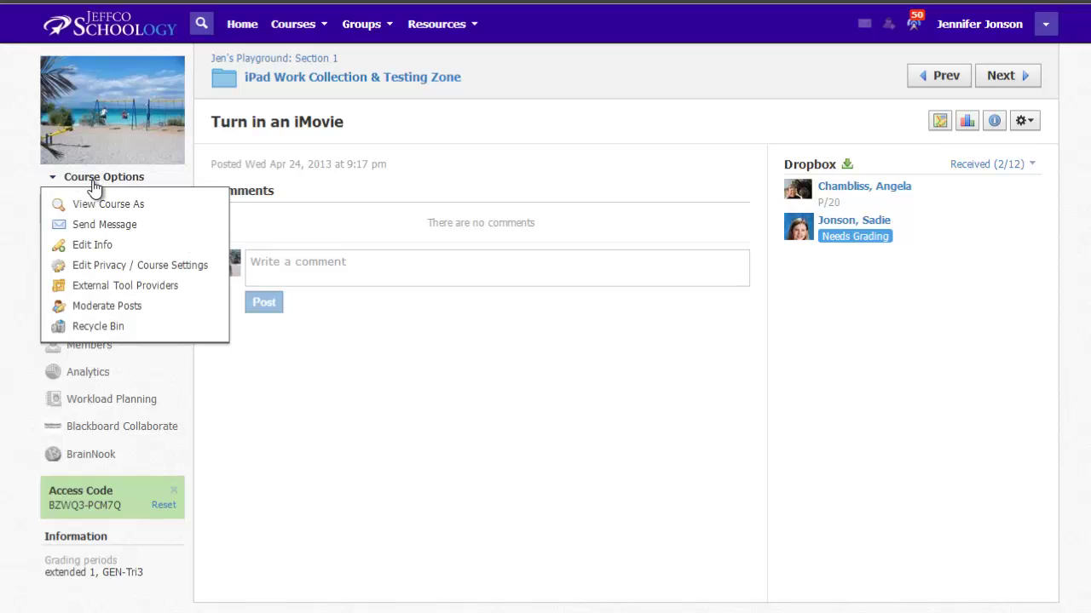
left_click(91, 200)
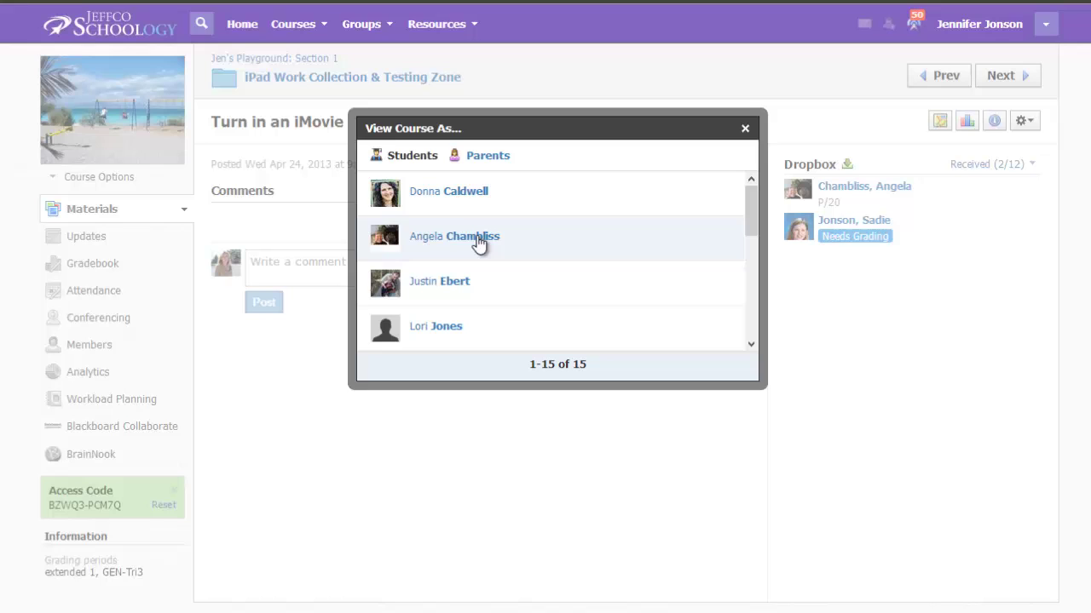
left_click(477, 239)
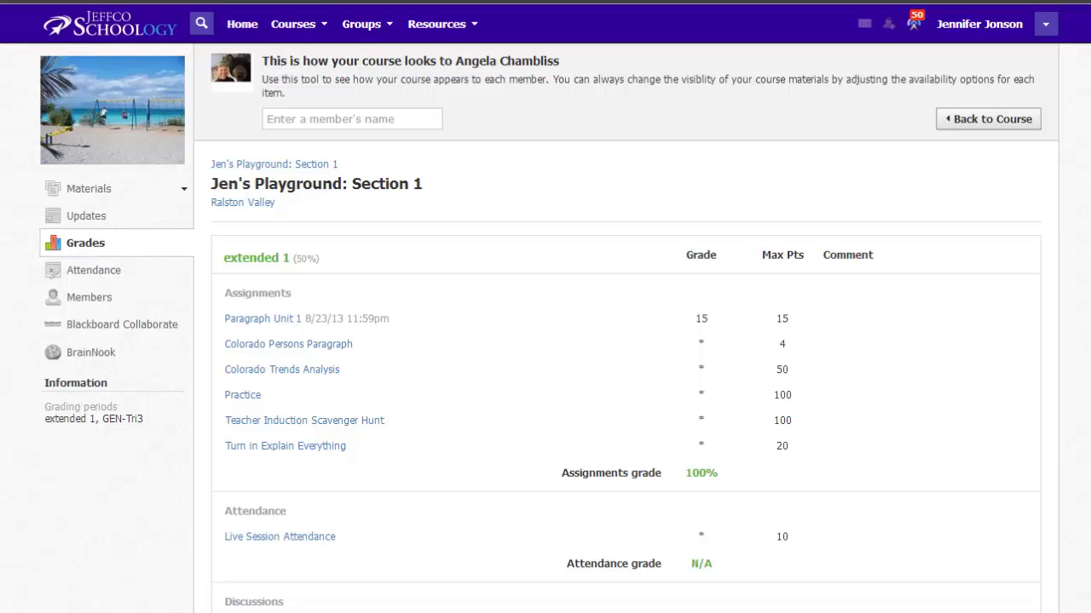
scroll(546, 306, "down", 10)
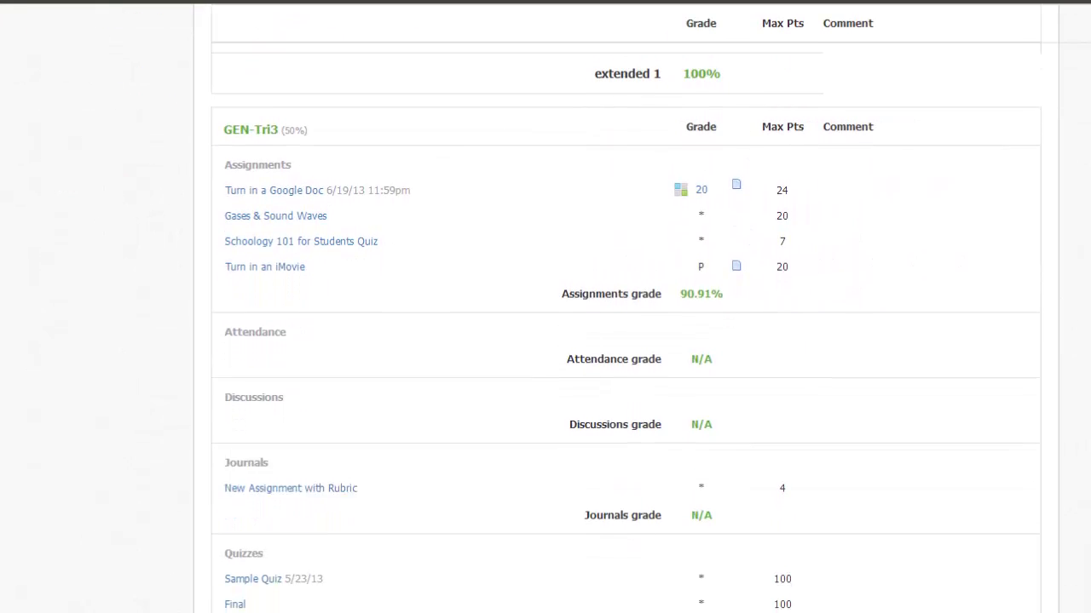
scroll(627, 326, "down", 3)
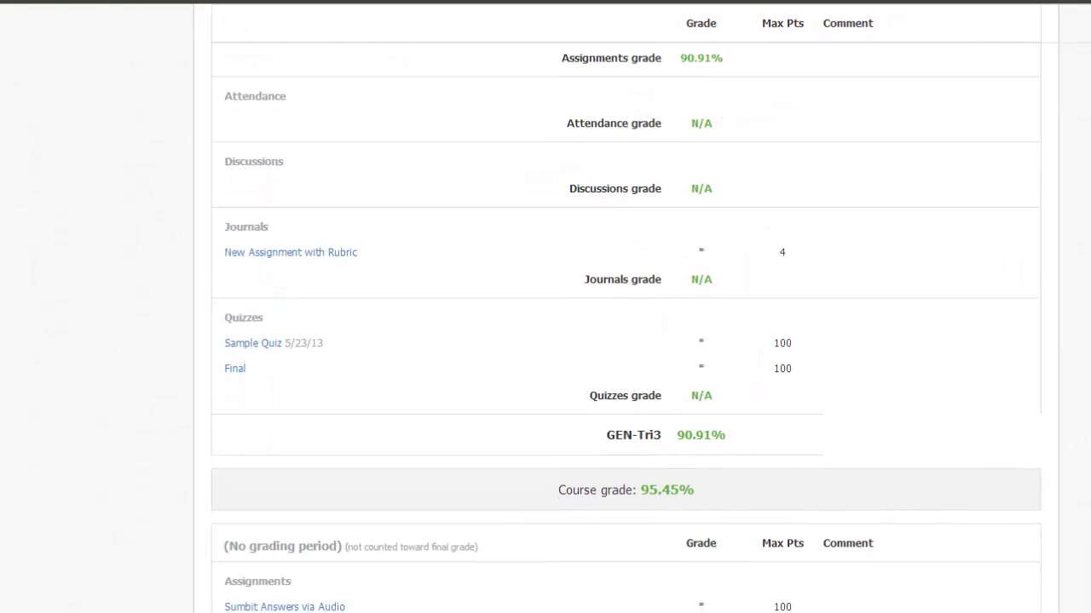
scroll(553, 276, "up", 2)
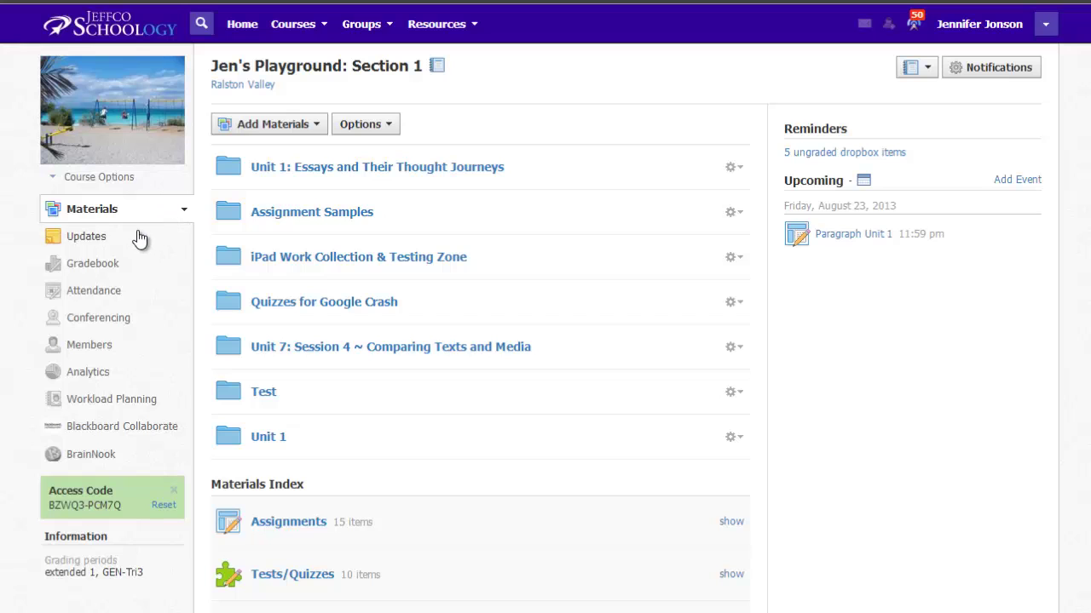
In the gradebook, enter P for five students in the Turn in an iMovie column.
left_click(94, 266)
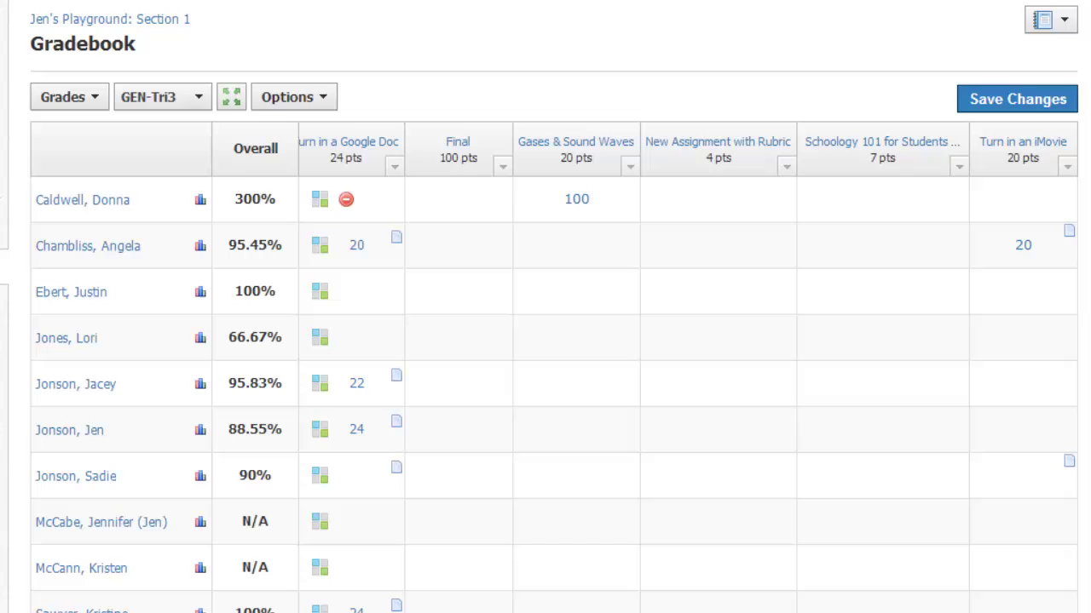
left_click(1040, 197)
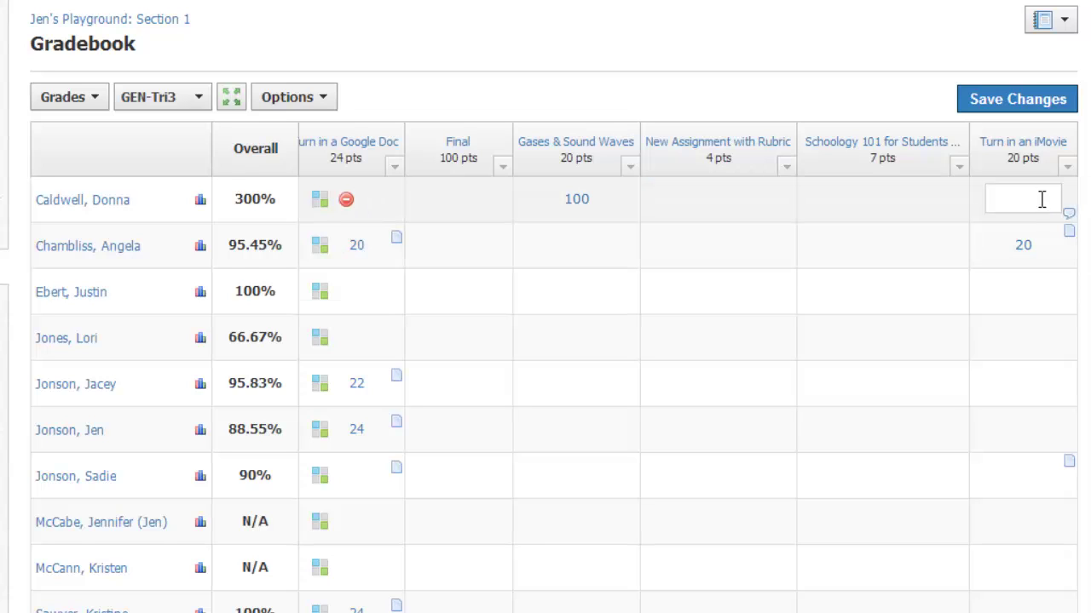
type("P")
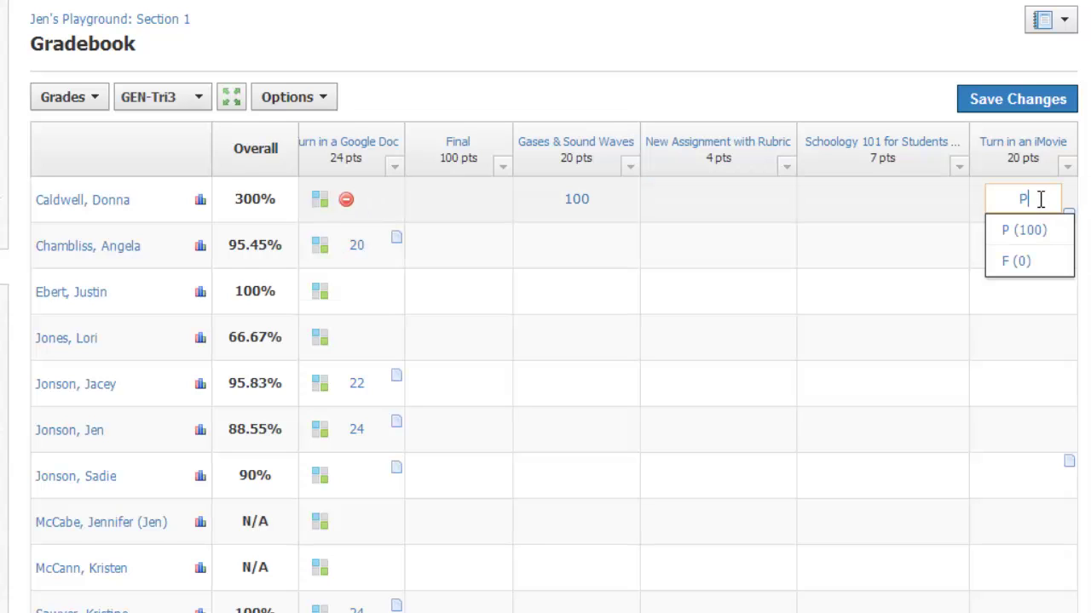
left_click(1040, 291)
type("P")
left_click(1036, 384)
type("P")
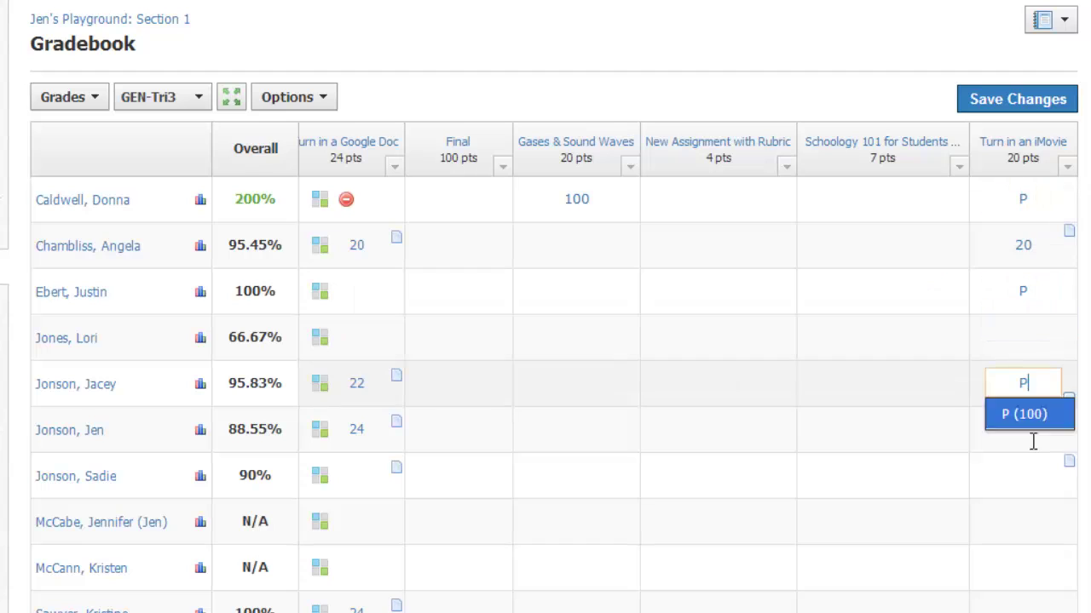
left_click(1034, 429)
type("P")
left_click(1034, 338)
type("P")
Enter F for two more students and save the gradebook changes.
left_click(1040, 482)
type("F")
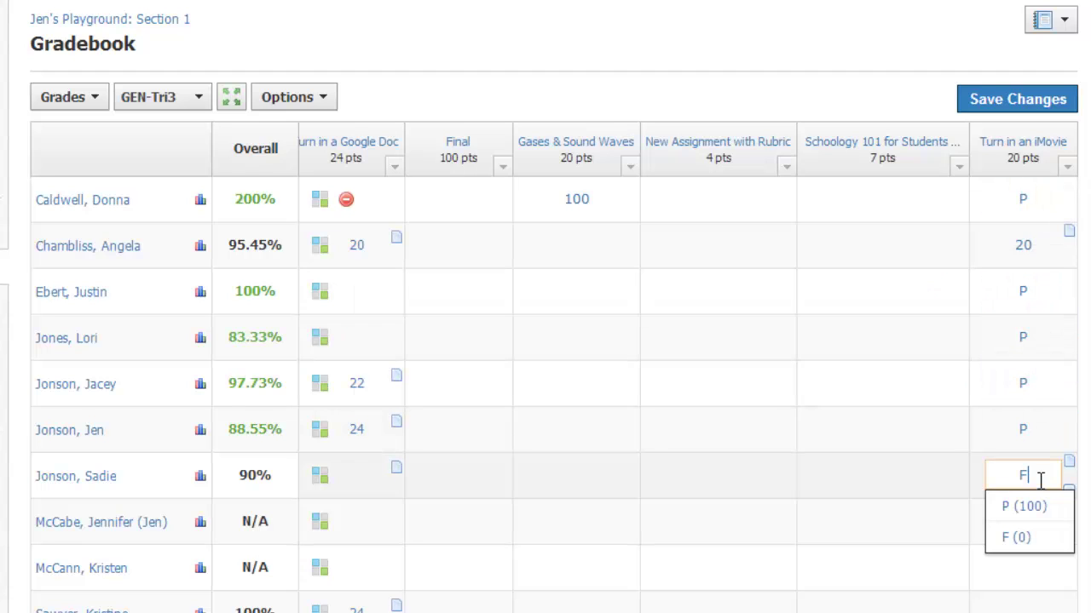
left_click(1029, 552)
type("F")
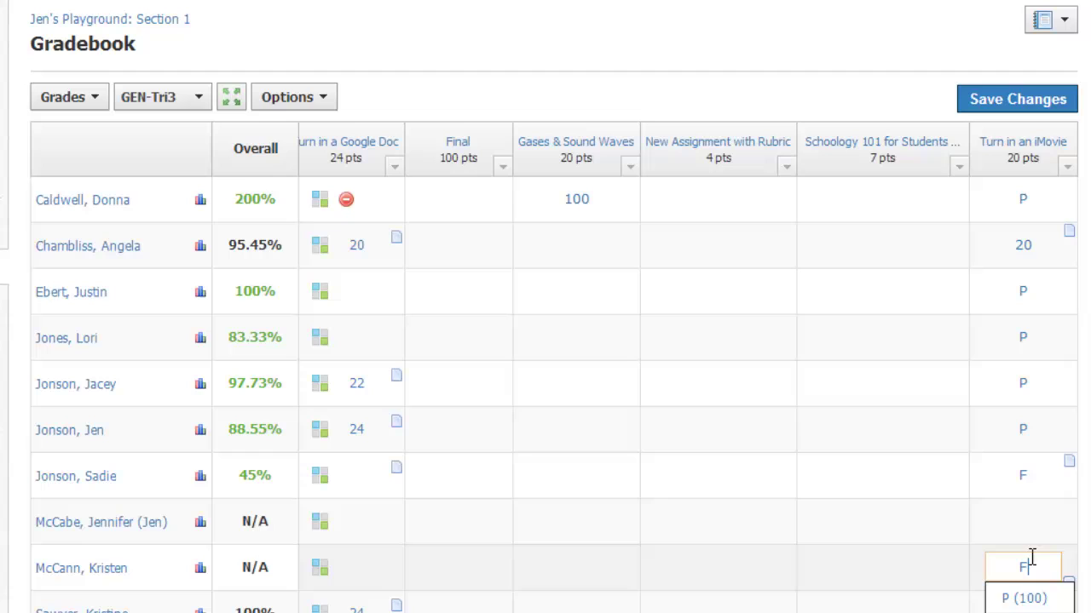
left_click(1029, 104)
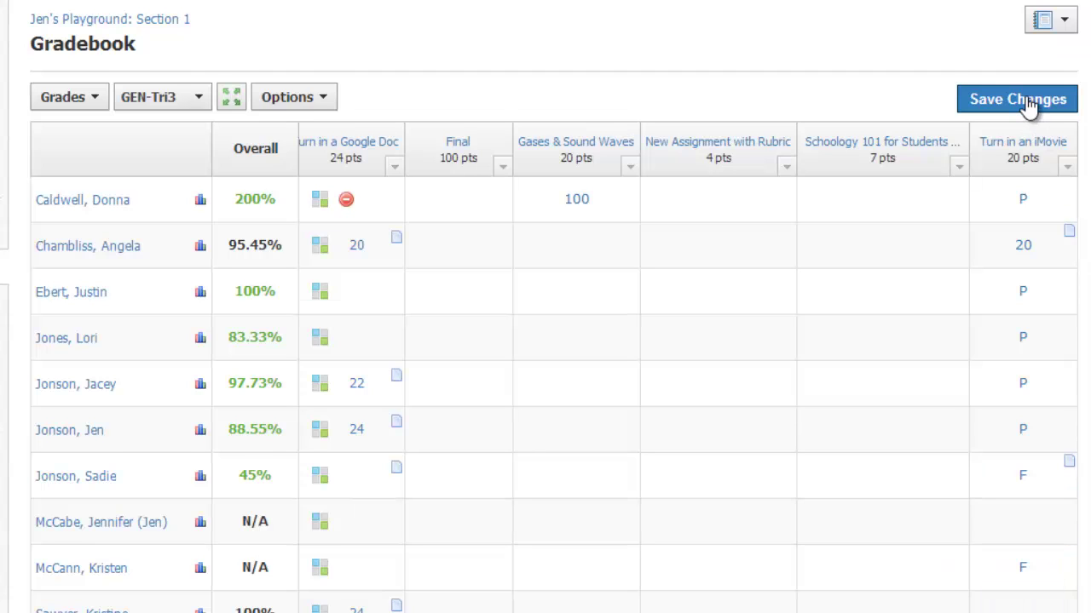